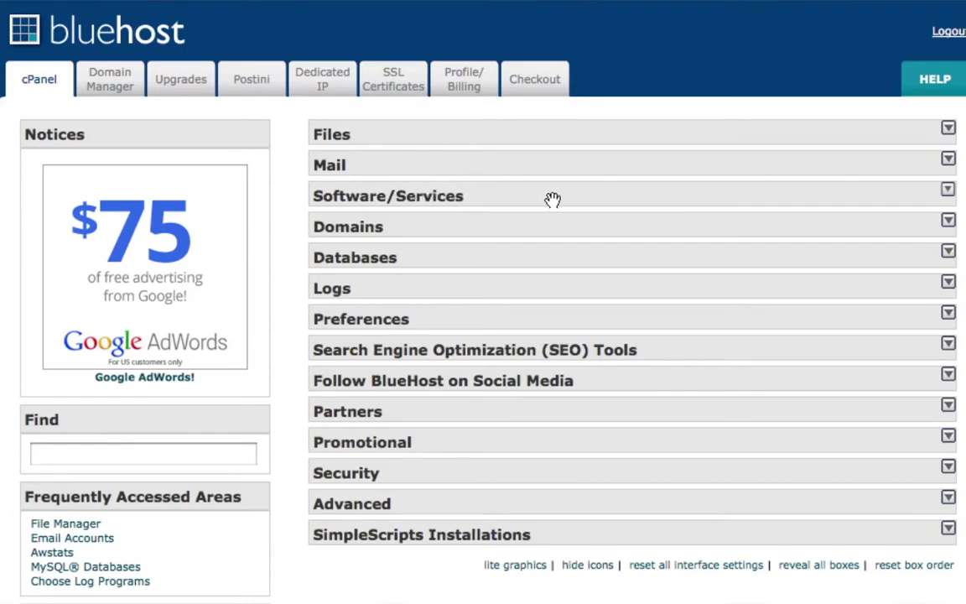
# Start a brand new WordPress 3.3 installation from the Software/Services WordPress installer
pyautogui.click(948, 192)
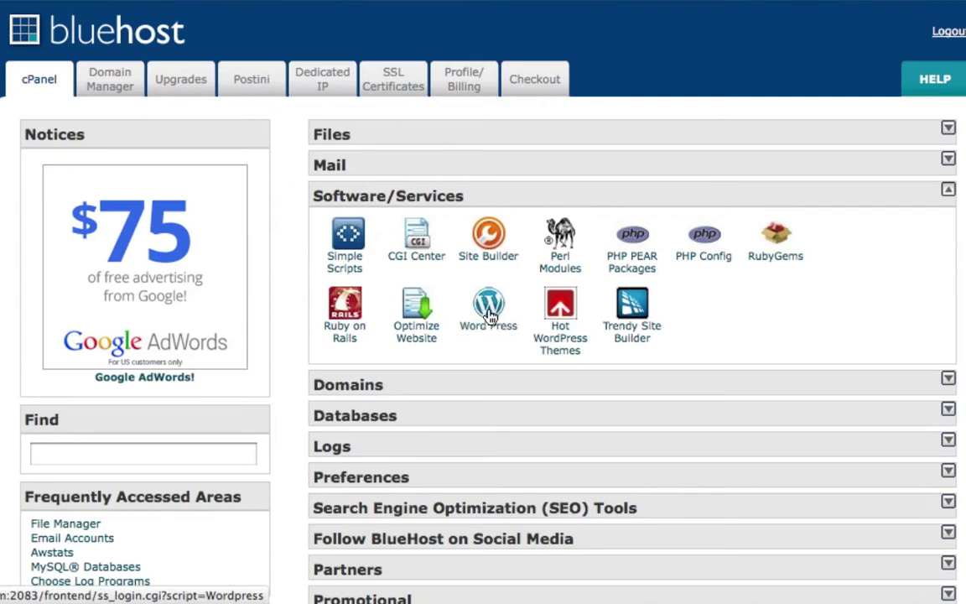
pyautogui.click(491, 315)
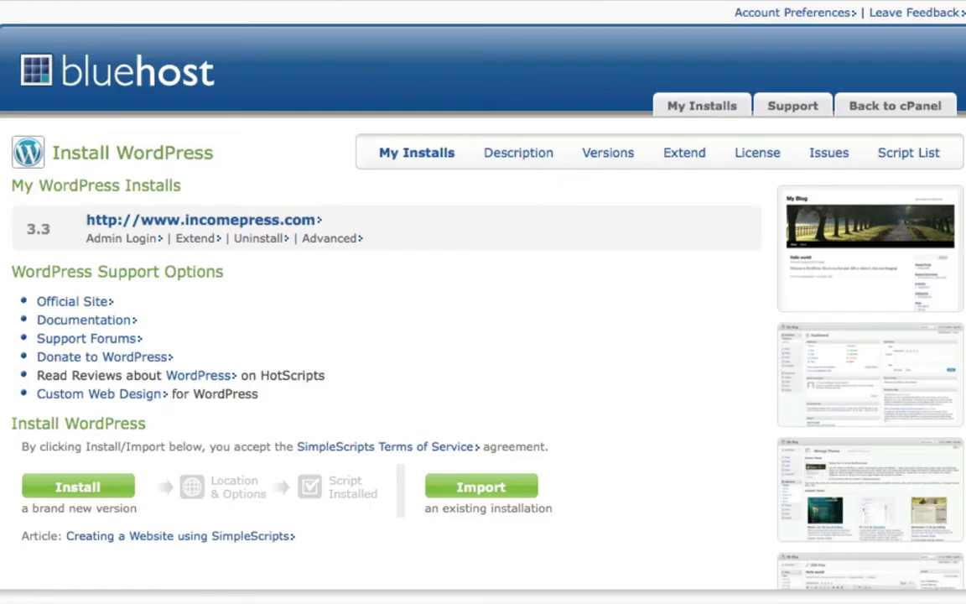
pyautogui.scroll(-3, 241, 321)
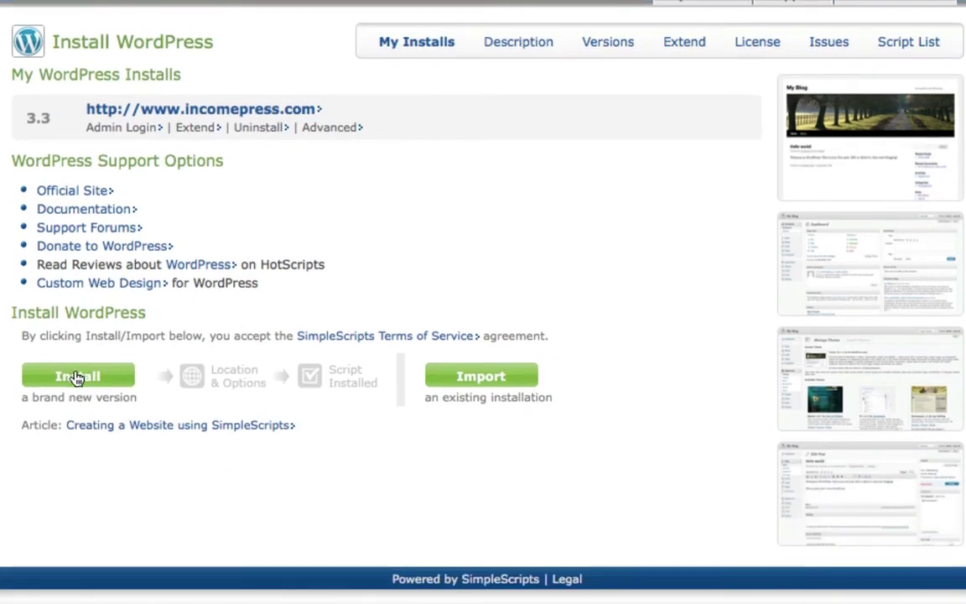
pyautogui.click(77, 379)
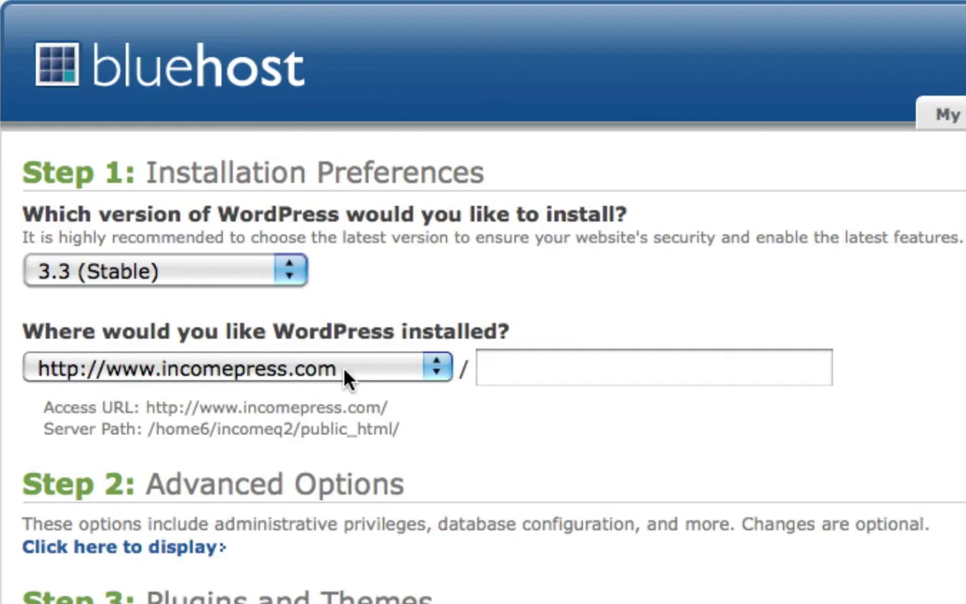
pyautogui.click(411, 372)
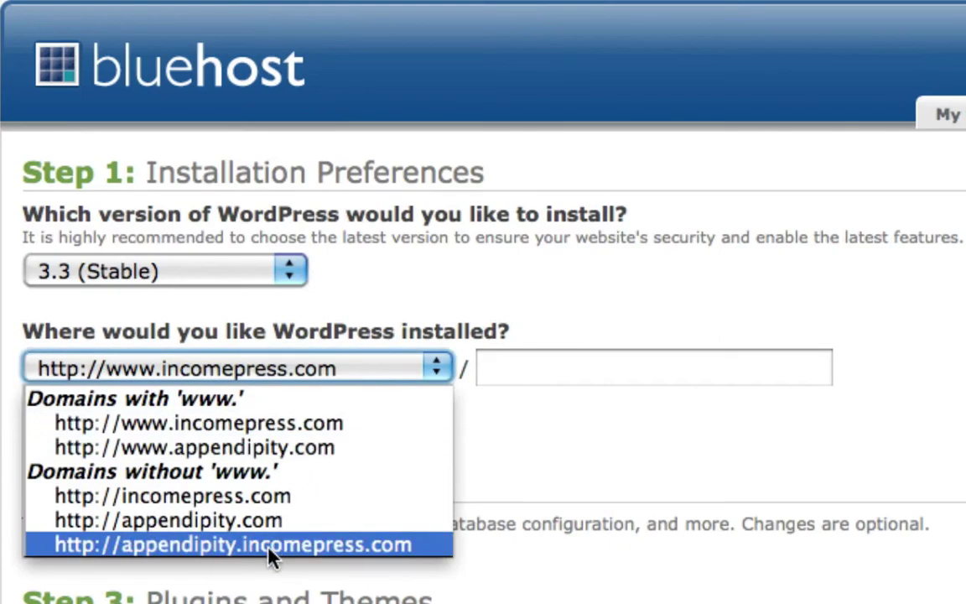
pyautogui.click(254, 447)
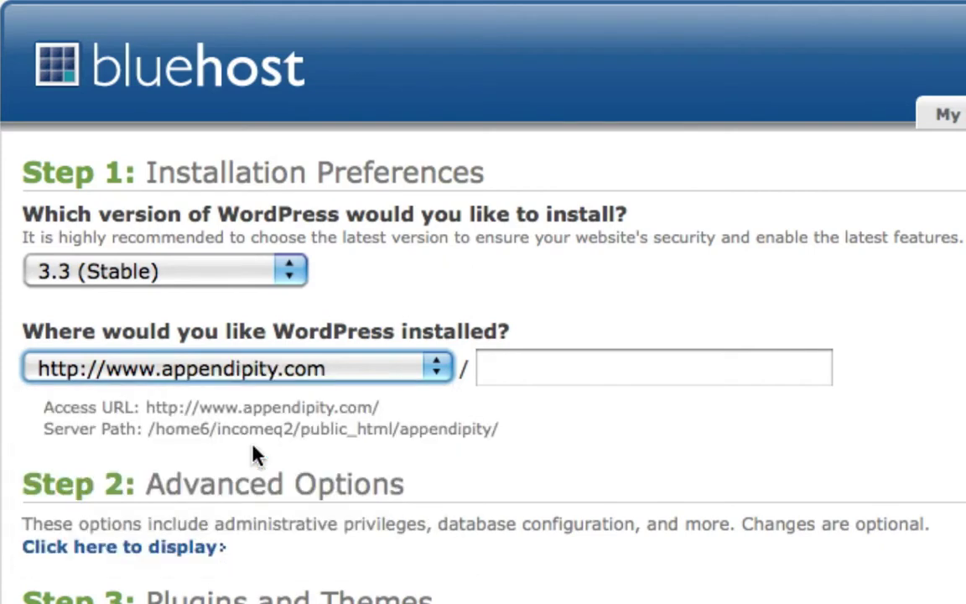
pyautogui.click(600, 383)
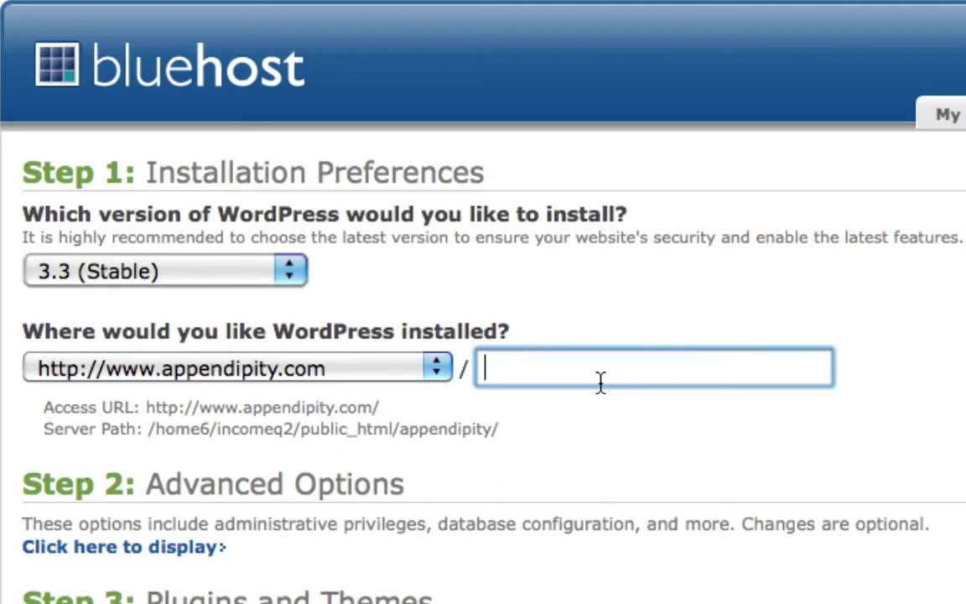
pyautogui.write('blog')
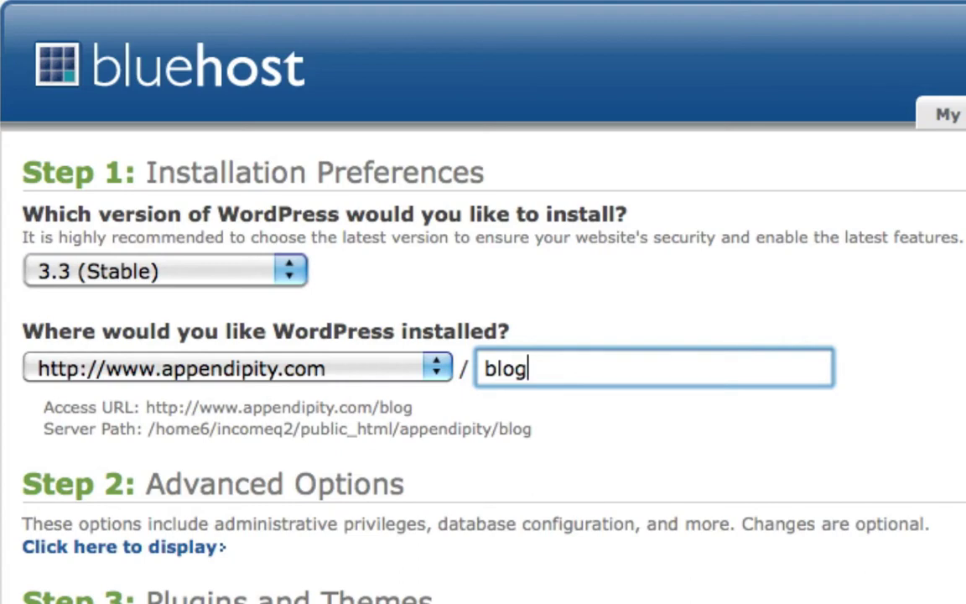
pyautogui.press('BackSpace')
pyautogui.press('BackSpace')
pyautogui.press('BackSpace')
pyautogui.press('BackSpace')
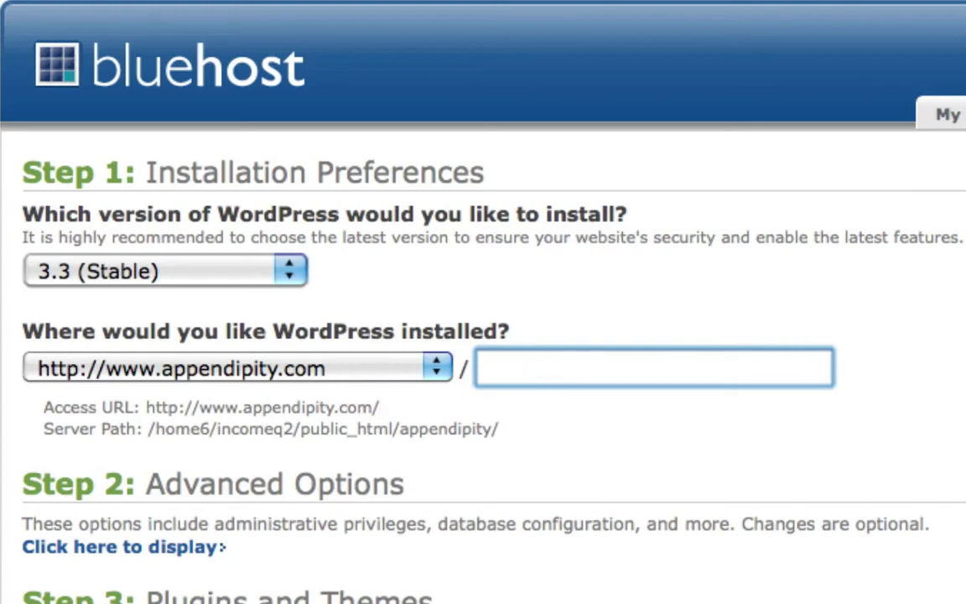
pyautogui.scroll(-5, 470, 426)
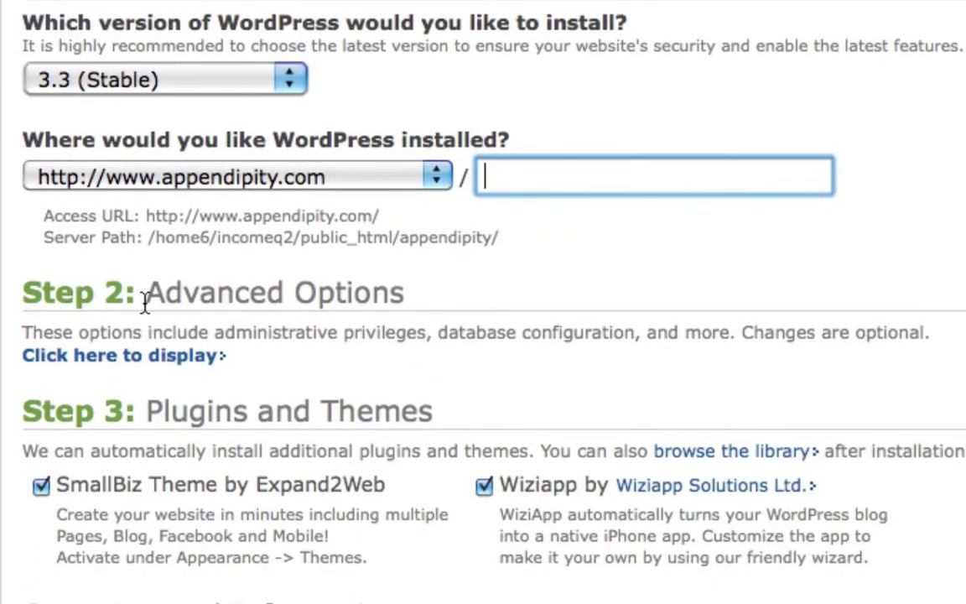
# Reveal the advanced options and set the site name to 'Appendipity'
pyautogui.click(109, 361)
pyautogui.click(178, 472)
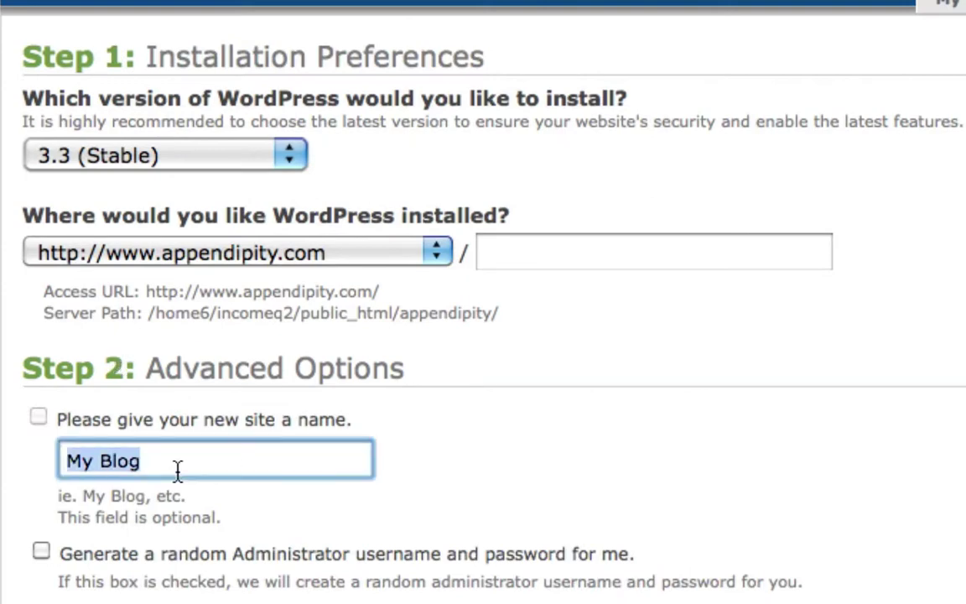
pyautogui.write('Ap')
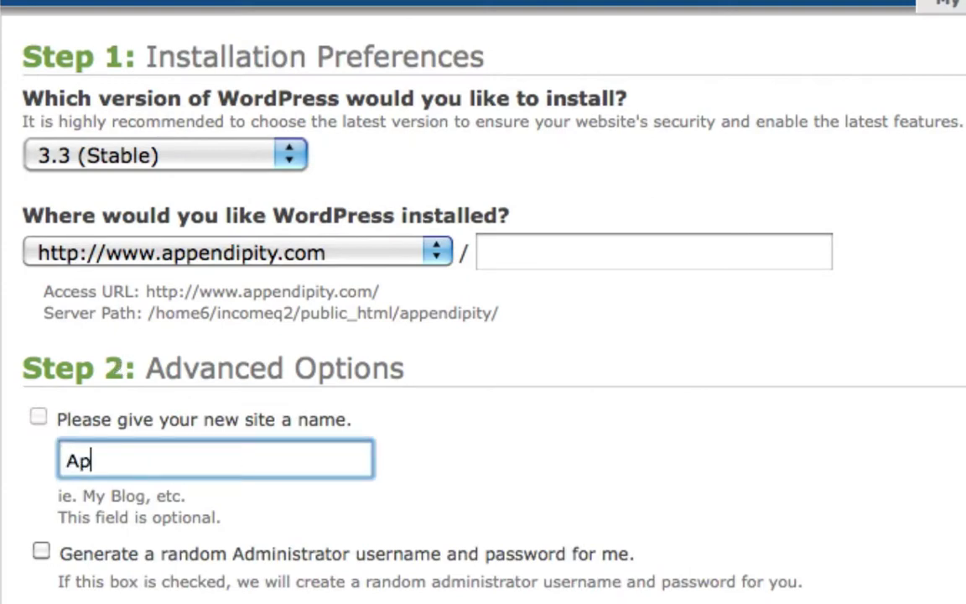
pyautogui.write('pendit')
pyautogui.press('BackSpace')
pyautogui.write('pity')
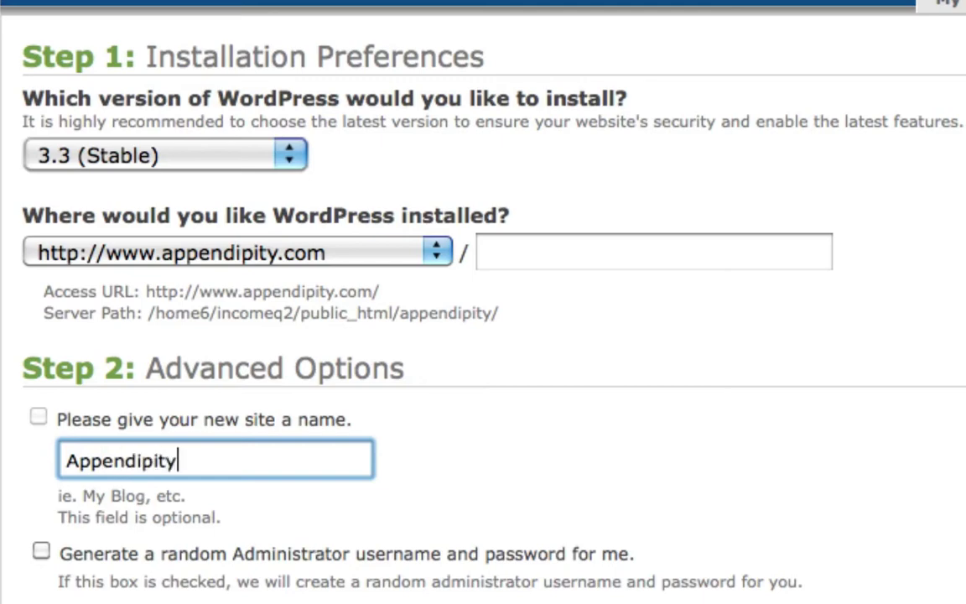
# Replace the default administrator username and password with custom credentials
pyautogui.scroll(-5, 288, 507)
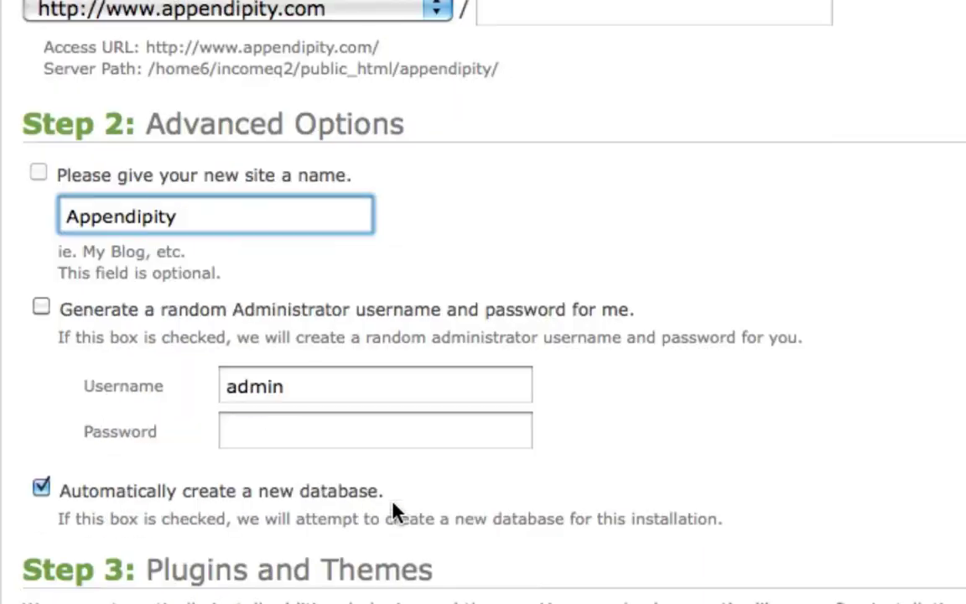
pyautogui.doubleClick(288, 384)
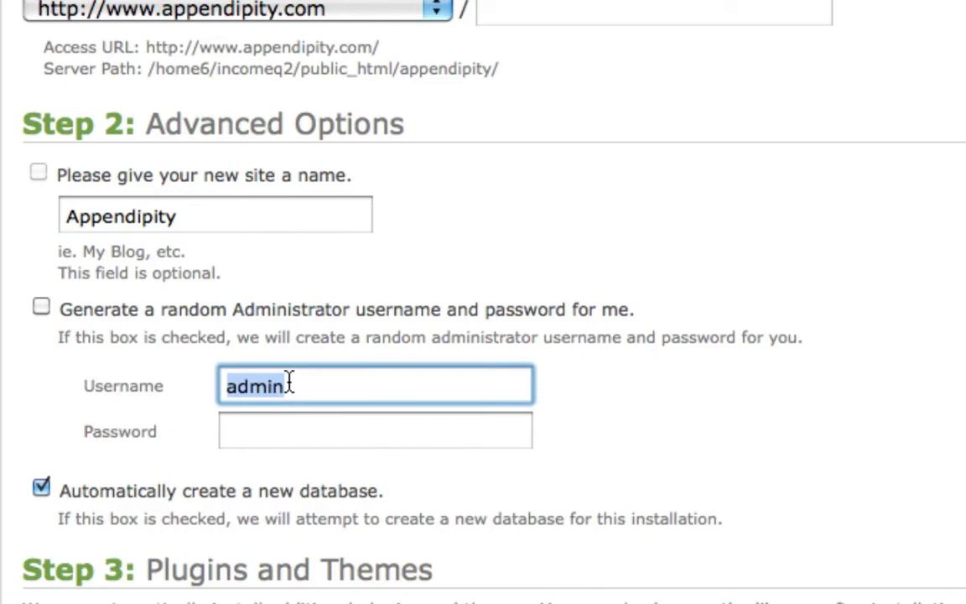
pyautogui.write('joeykissimmee')
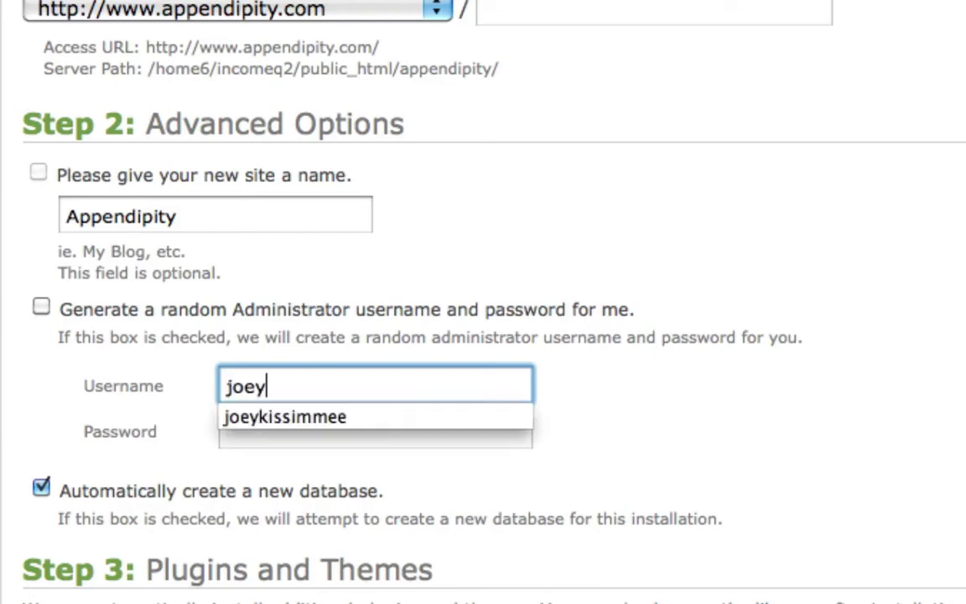
pyautogui.click(375, 430)
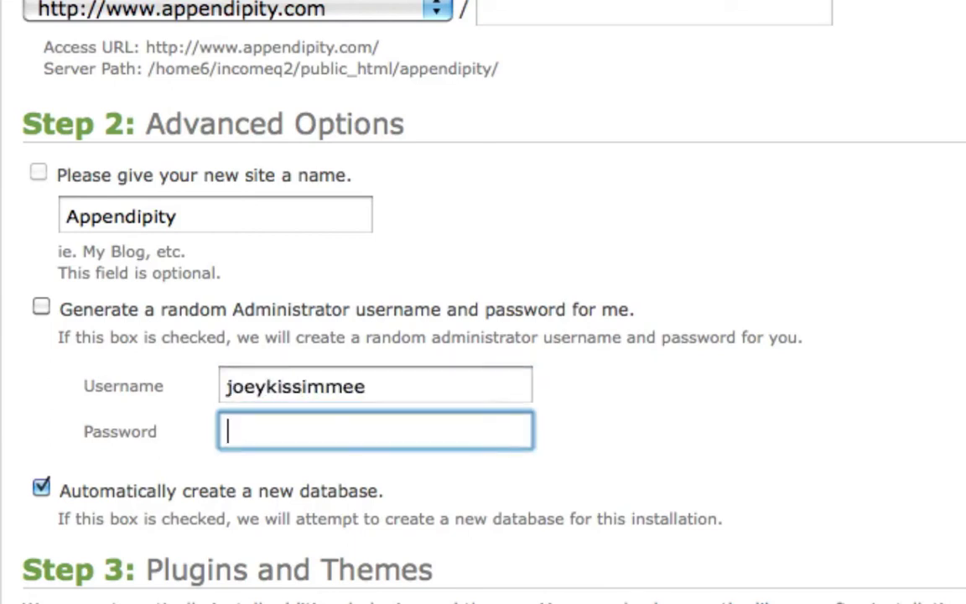
pyautogui.write('testing1234')
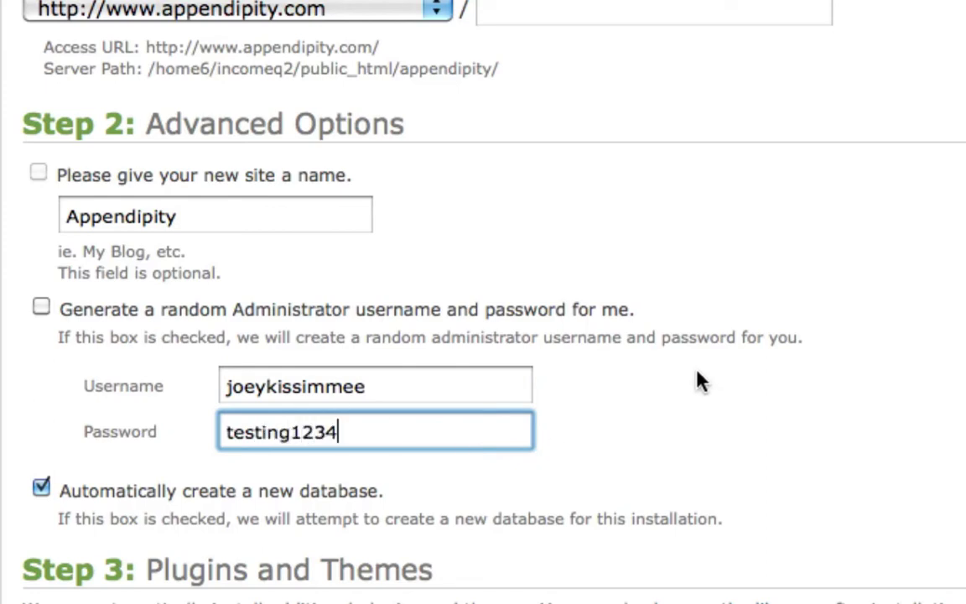
pyautogui.scroll(-3, 597, 379)
pyautogui.scroll(-1, 596, 376)
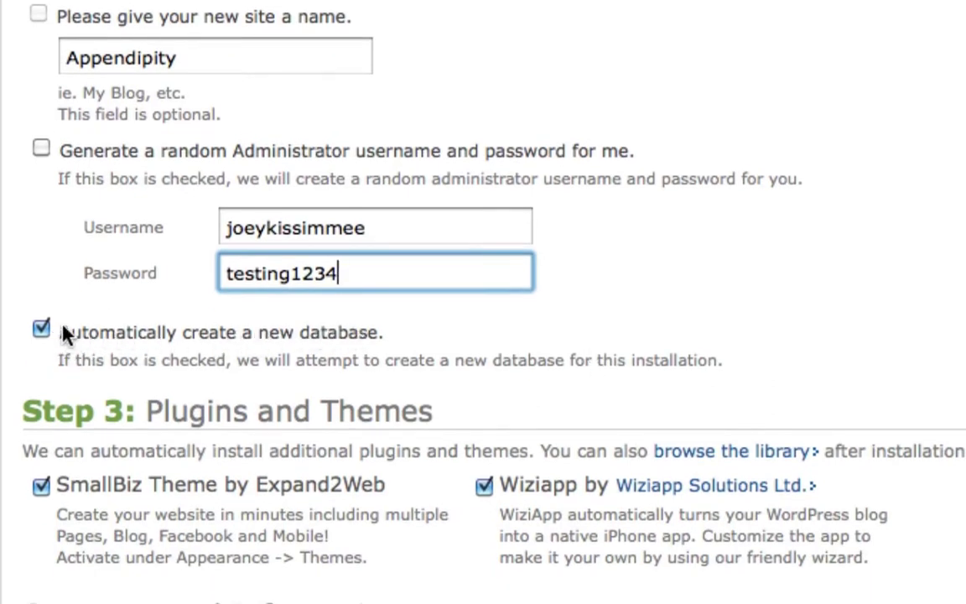
pyautogui.scroll(-5, 88, 424)
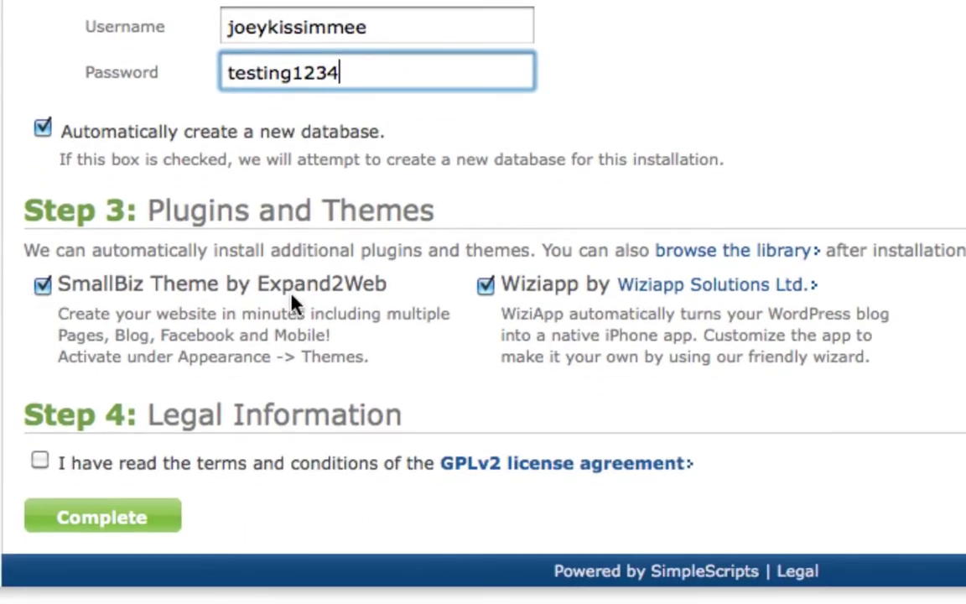
# Accept the GPLv2 license and complete the WordPress 3.3 installation
pyautogui.click(40, 462)
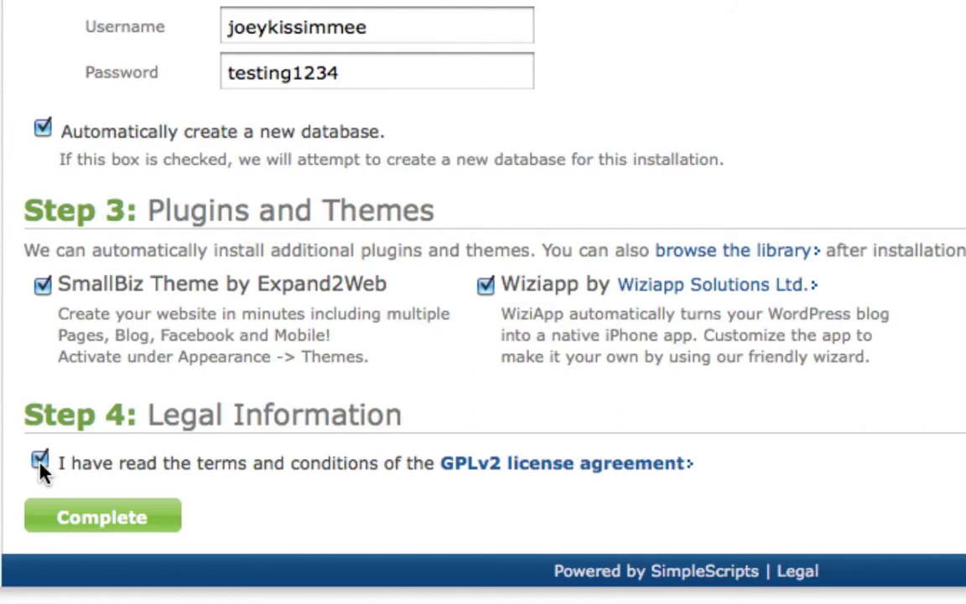
pyautogui.click(108, 520)
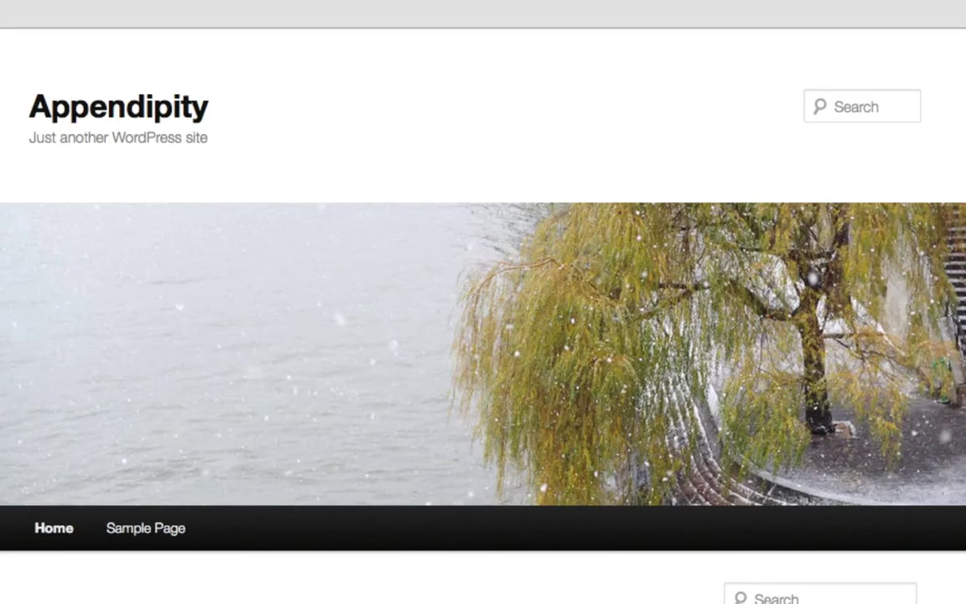
# Scroll through the live Appendipity site's default 'Hello world!' post
pyautogui.scroll(-10, 484, 302)
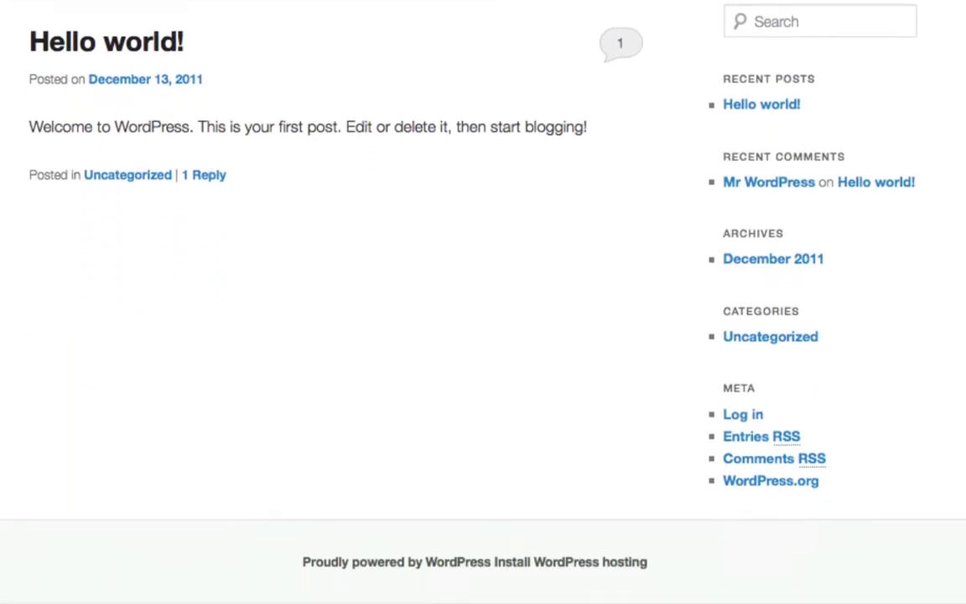
pyautogui.scroll(2, 435, 271)
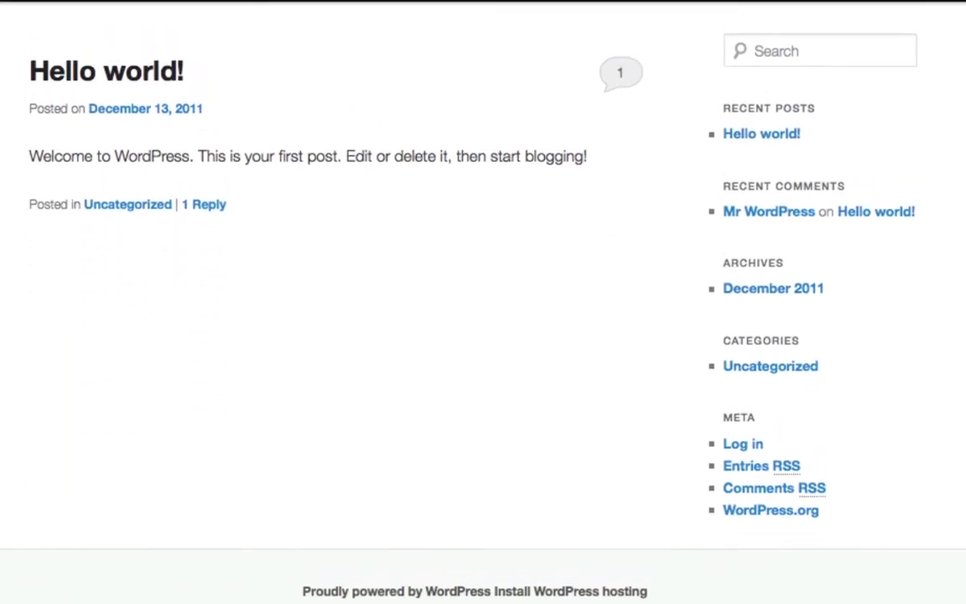